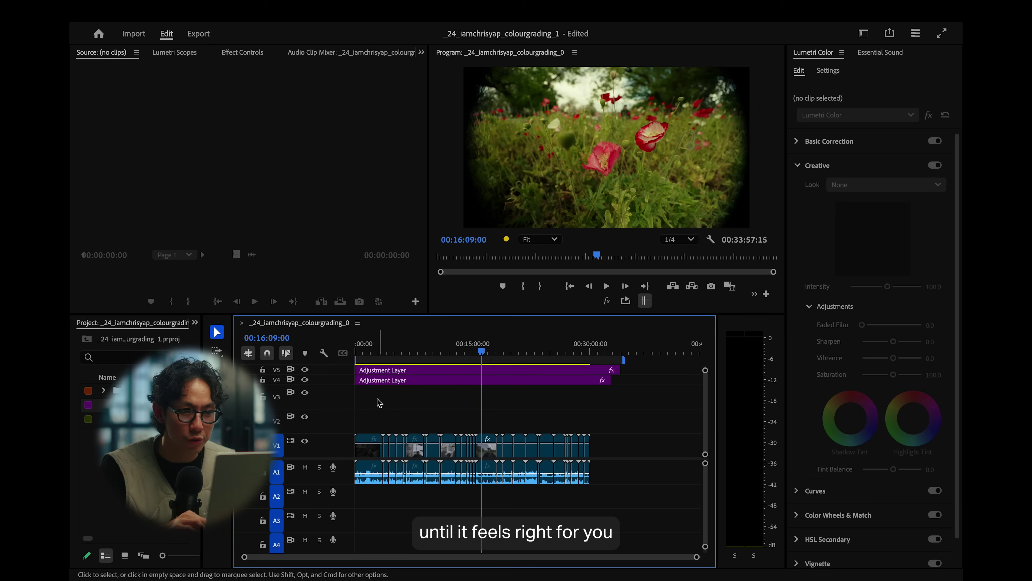
Step: Place an adjustment layer on V3 spanning the sequence and rename the V5 adjustment layer CONVERSION
left_click_drag(627, 401, 625, 402)
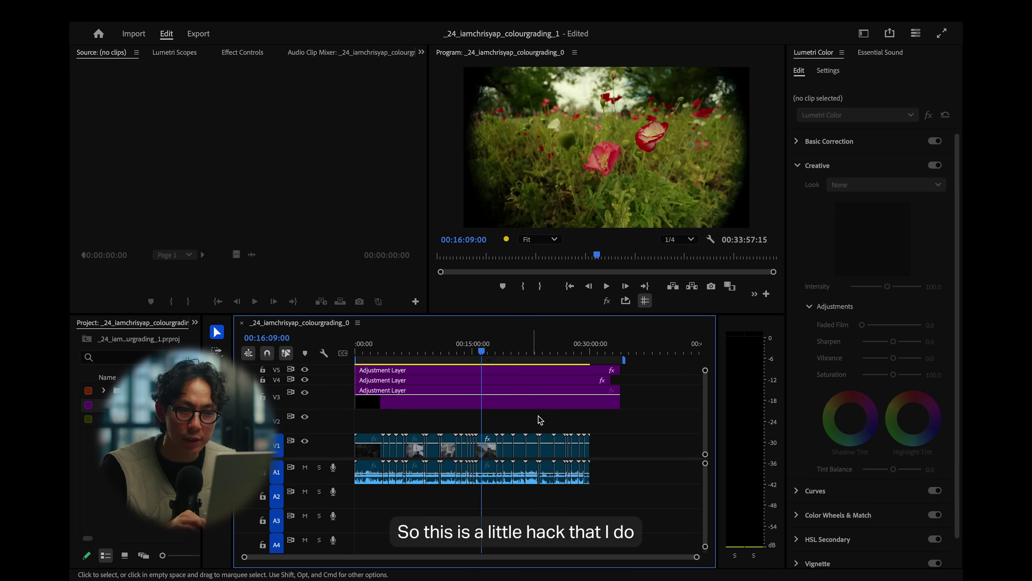
left_click(549, 409)
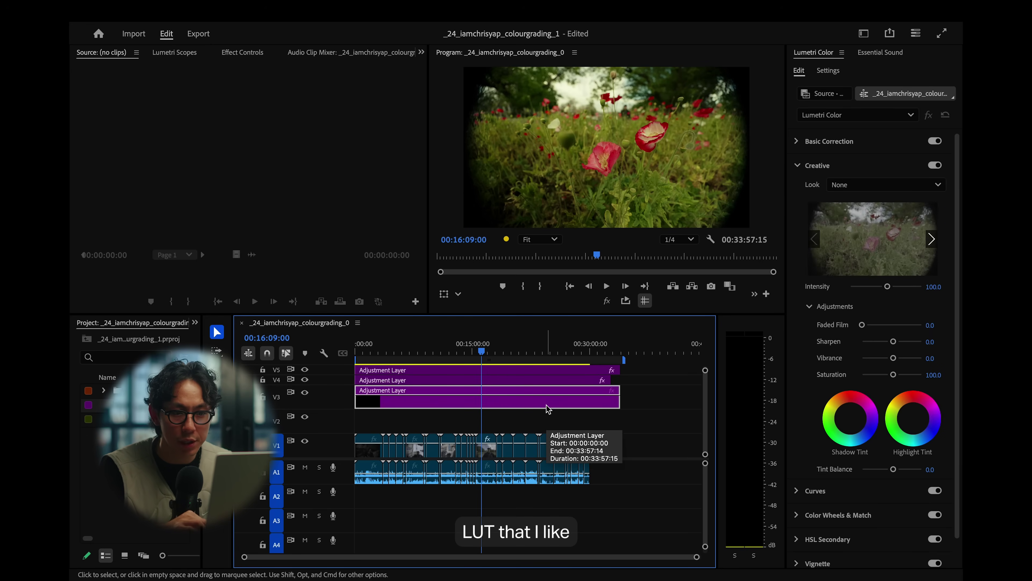
left_click(401, 372)
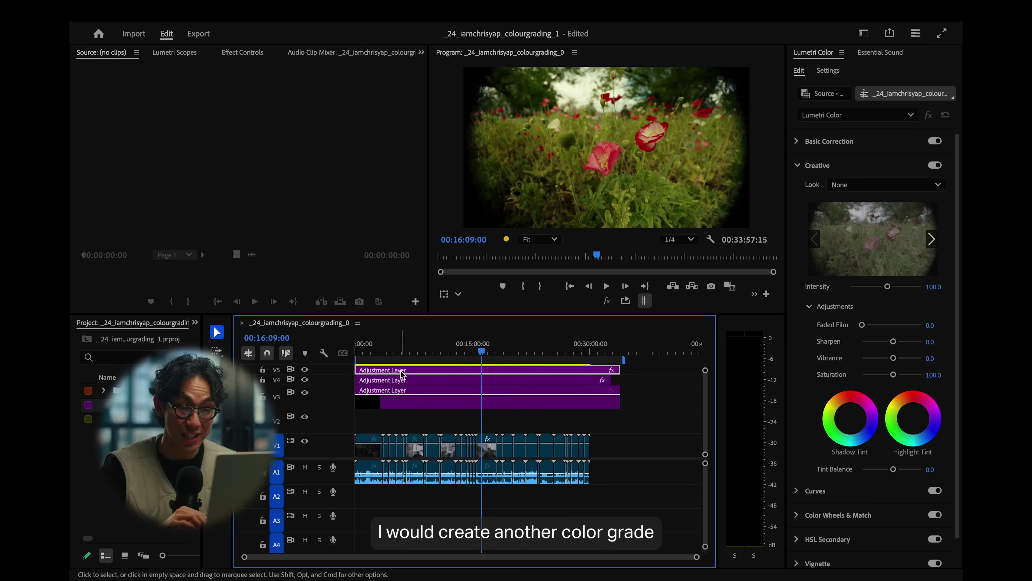
right_click(401, 372)
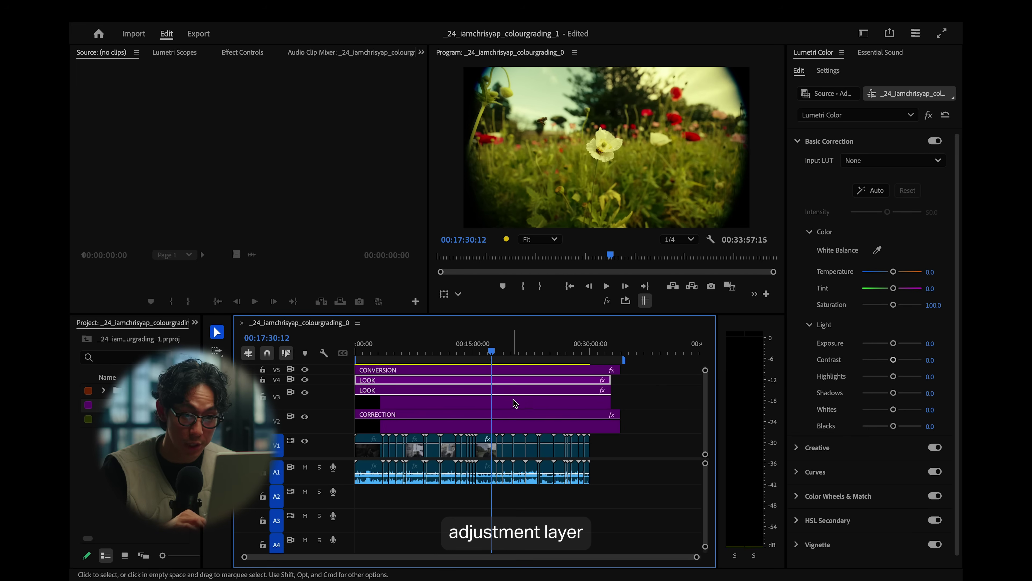
Step: Apply the 3Strip creative look to the LOOK adjustment layer on V3 and set its intensity to about 34.4
left_click(514, 403)
left_click(931, 143)
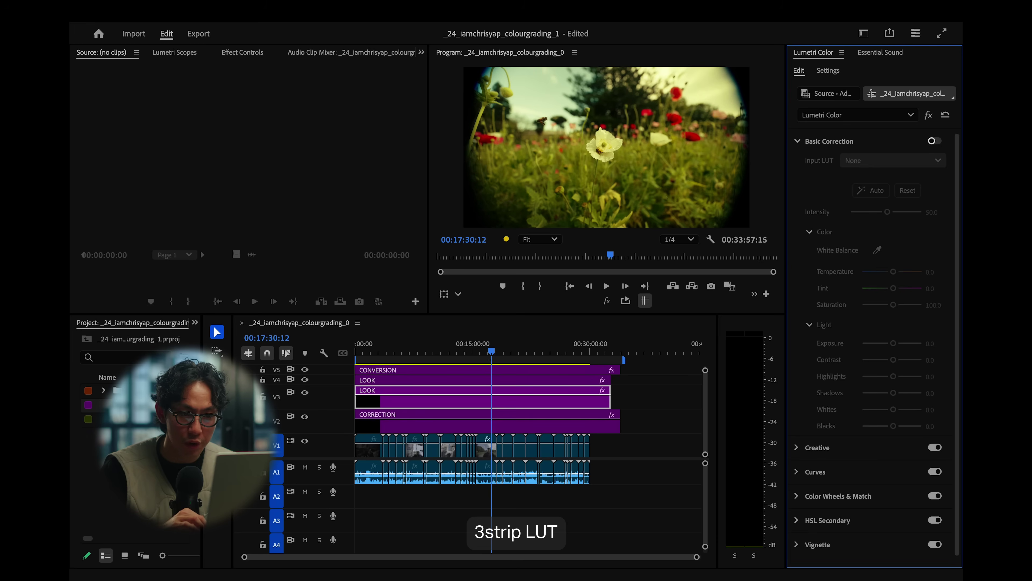
left_click(839, 448)
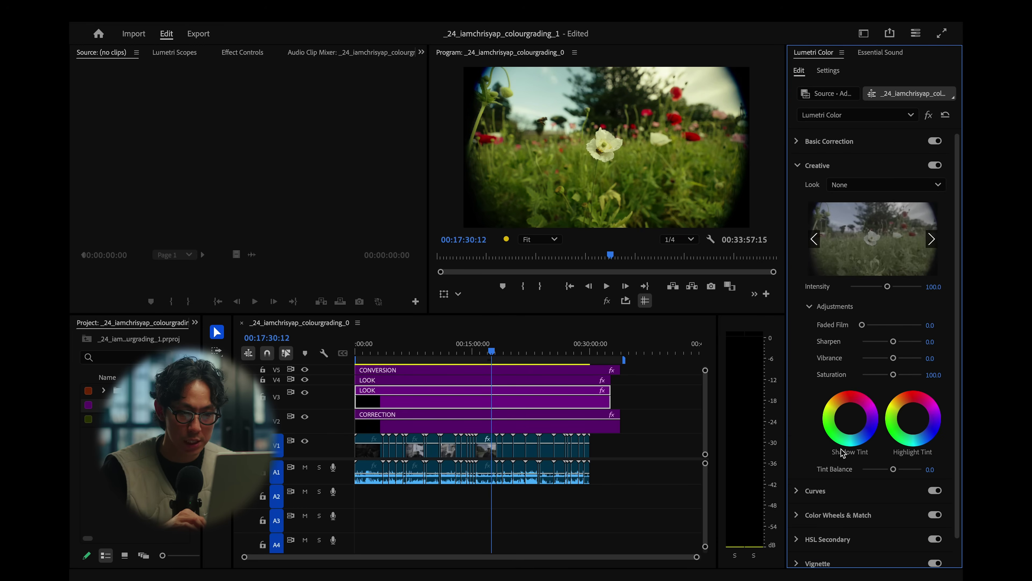
left_click(886, 189)
left_click(852, 249)
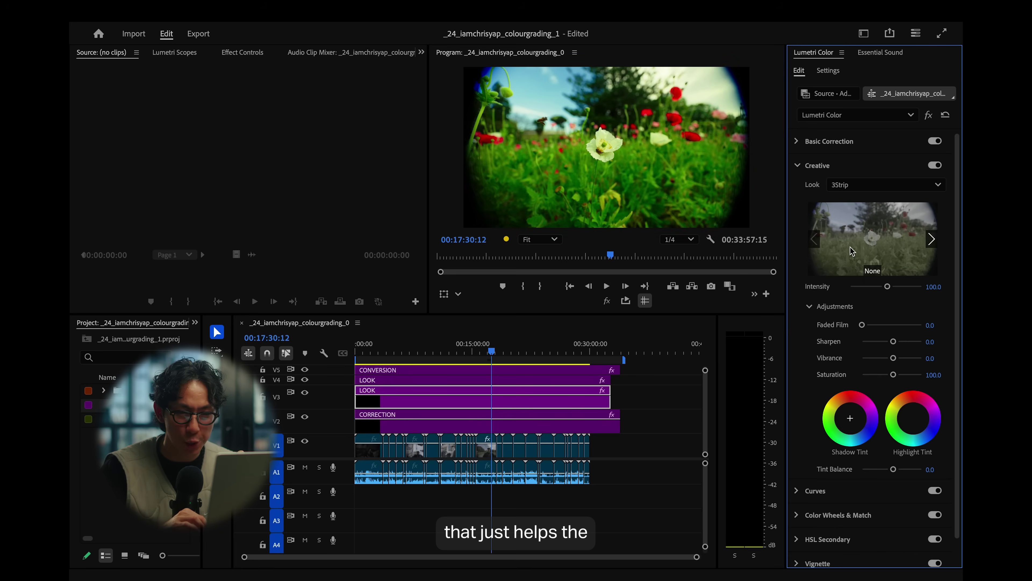
left_click_drag(883, 284, 853, 292)
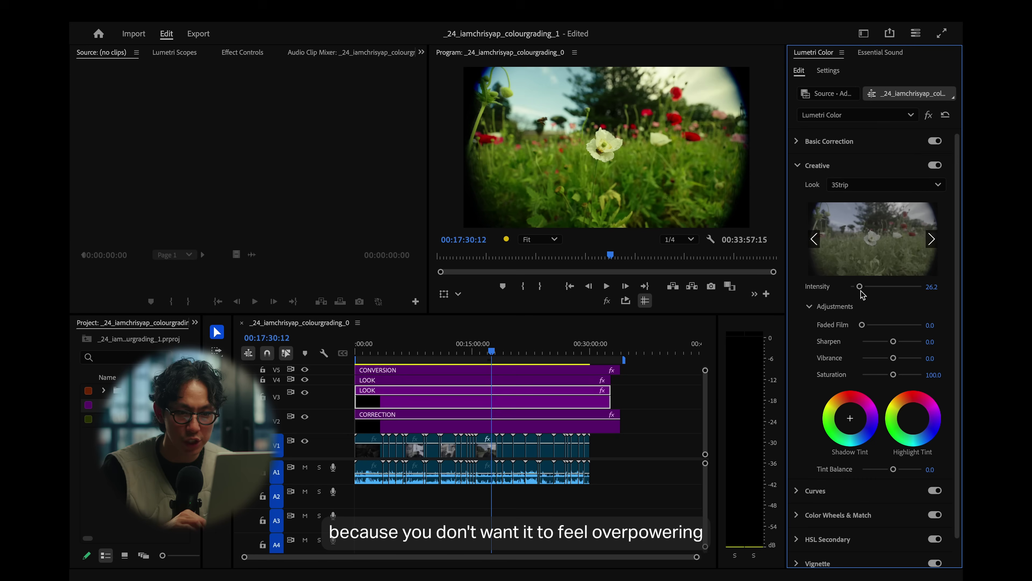
double_click(860, 286)
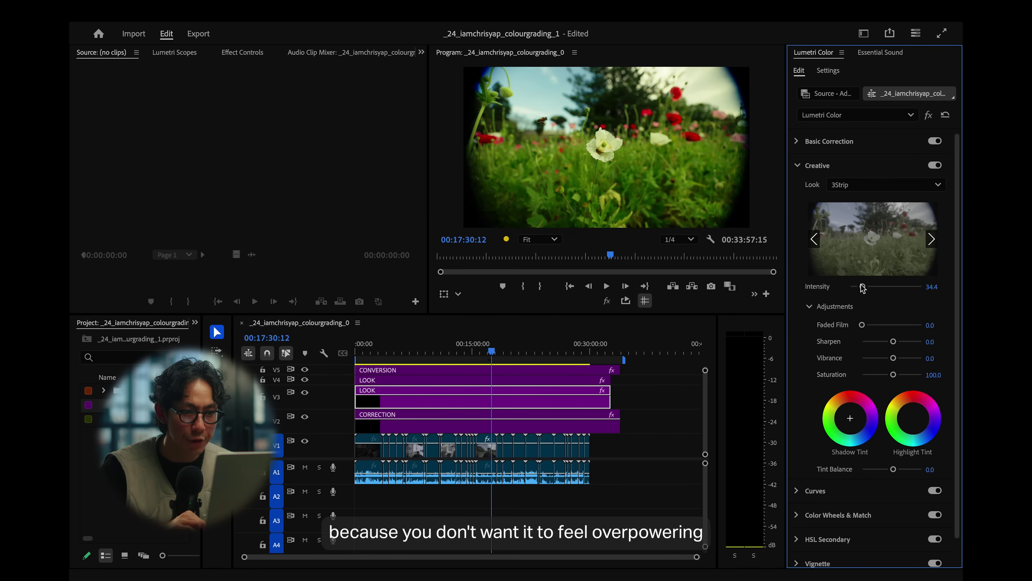
Step: Lower the exposure of the building clip at 00:14:10:03 to -0.6
left_click(403, 427)
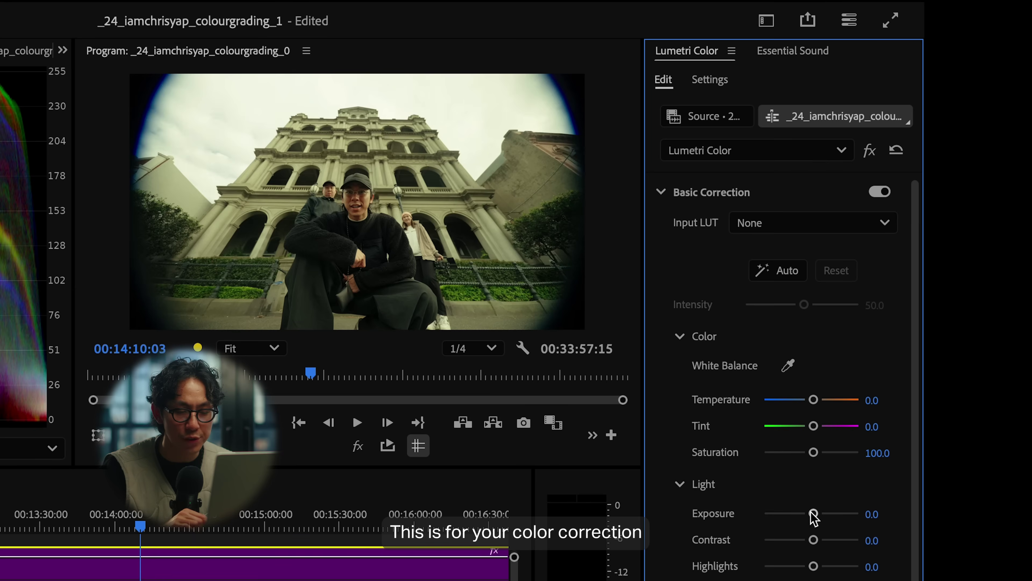
left_click_drag(811, 515, 806, 523)
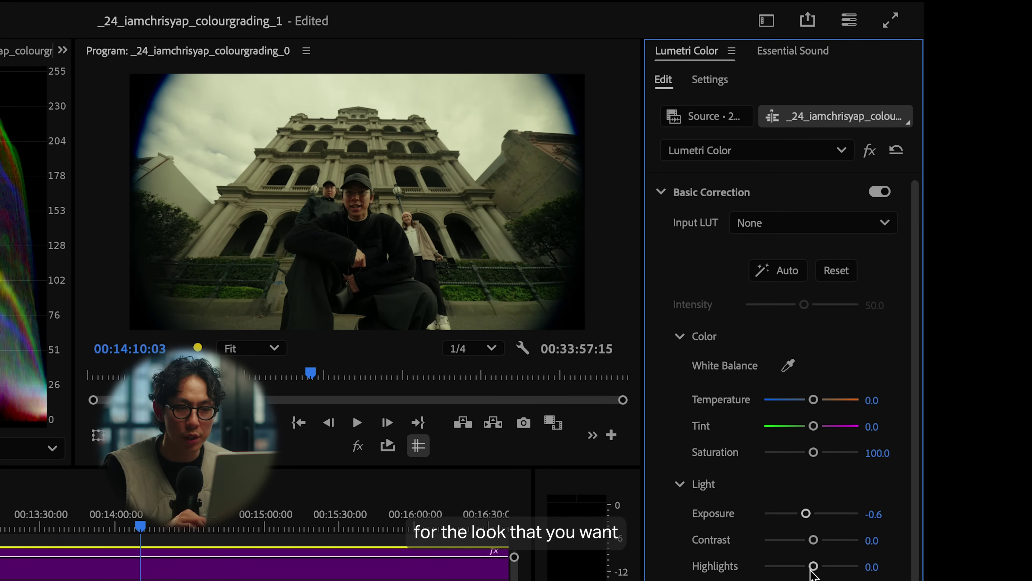
left_click(788, 368)
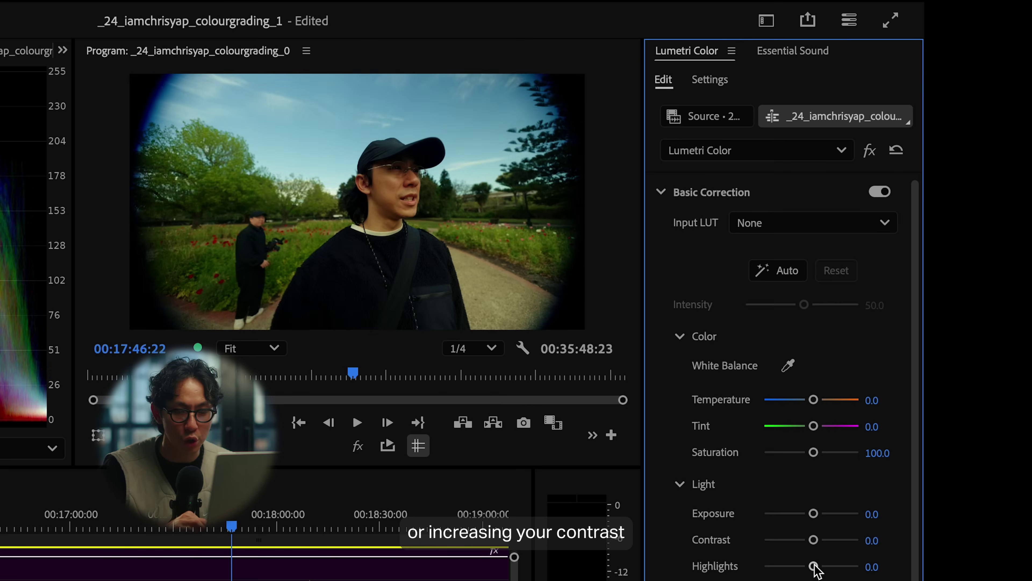
Step: Set highlights to about -15.7, temperature to about 9.8 and tint to -3 on the clip at 00:17:46:22
left_click_drag(813, 566, 803, 567)
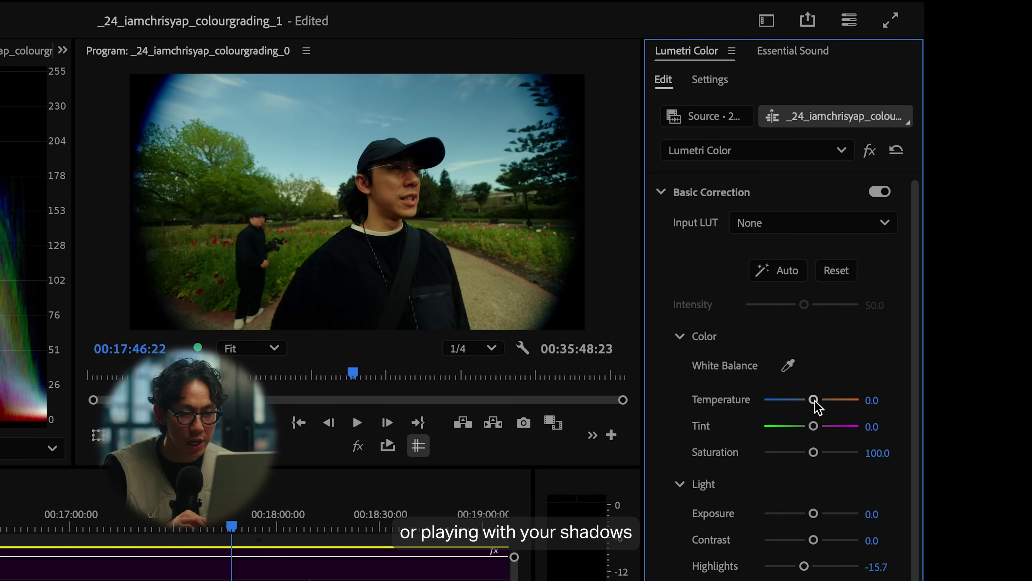
left_click_drag(814, 400, 817, 401)
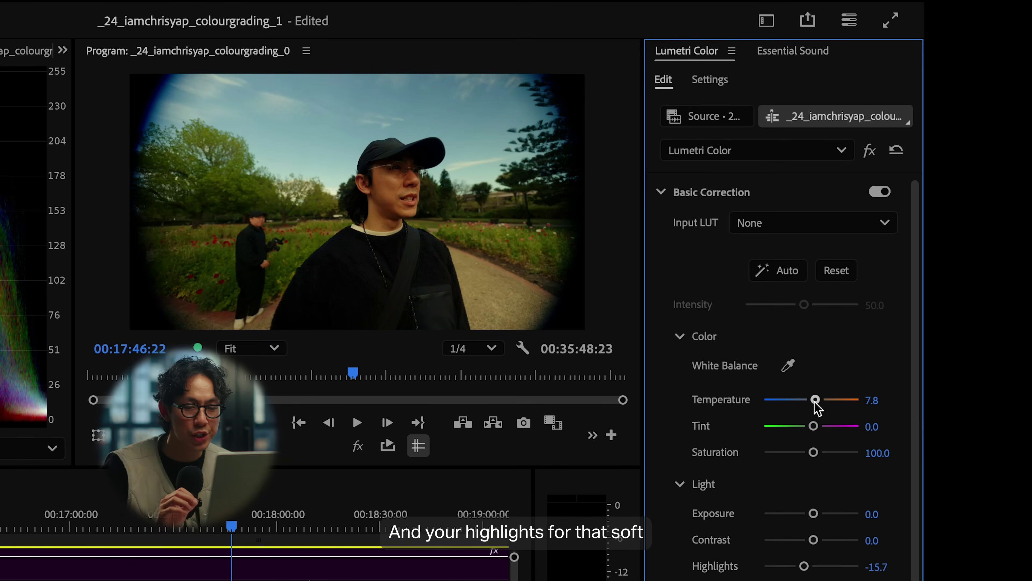
left_click(880, 426)
type("-3")
key("Return")
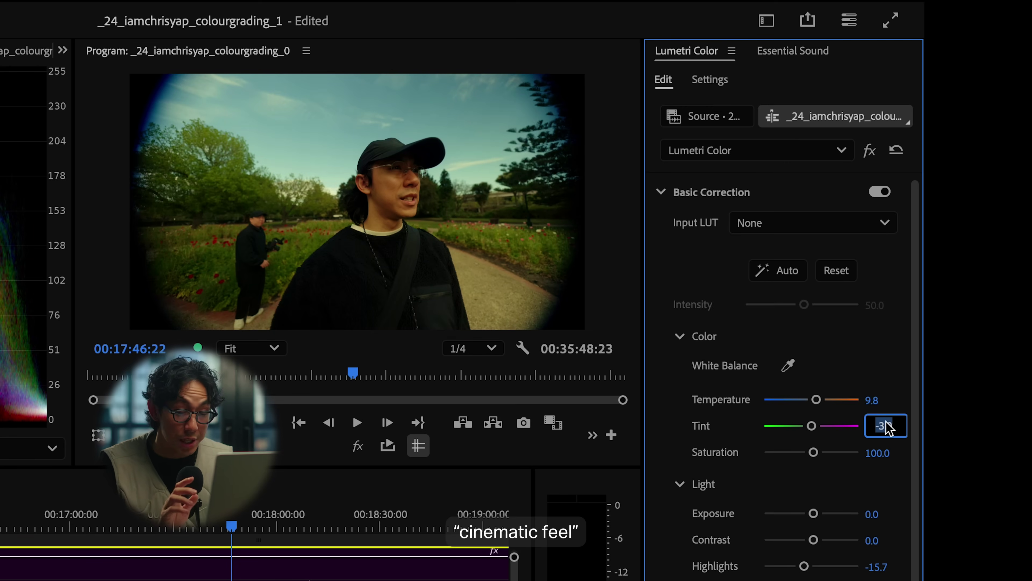
key("Up")
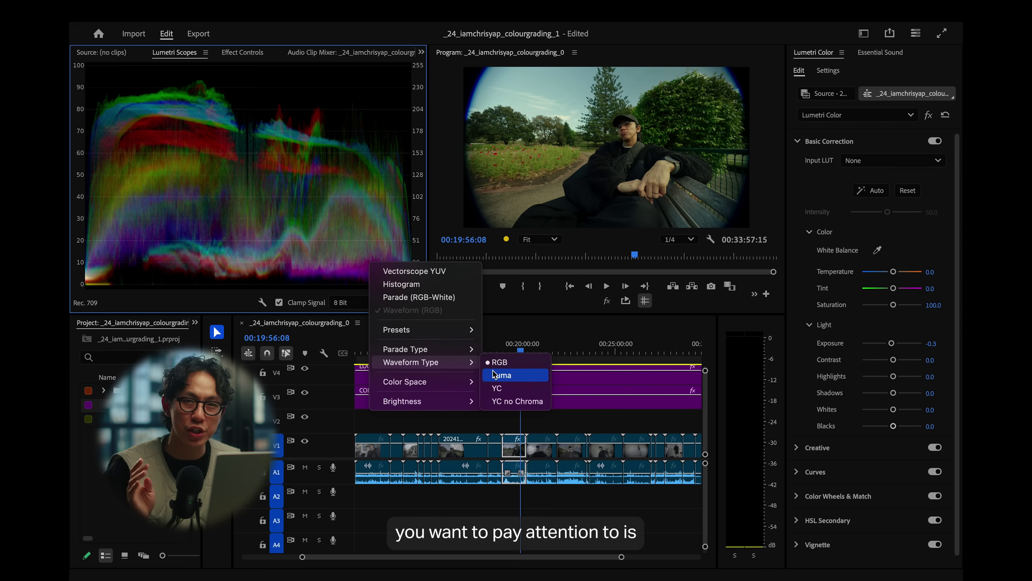
Step: Test the whites at 100 on the park bench clip, reset them, and try lowering the blacks
left_click(359, 232)
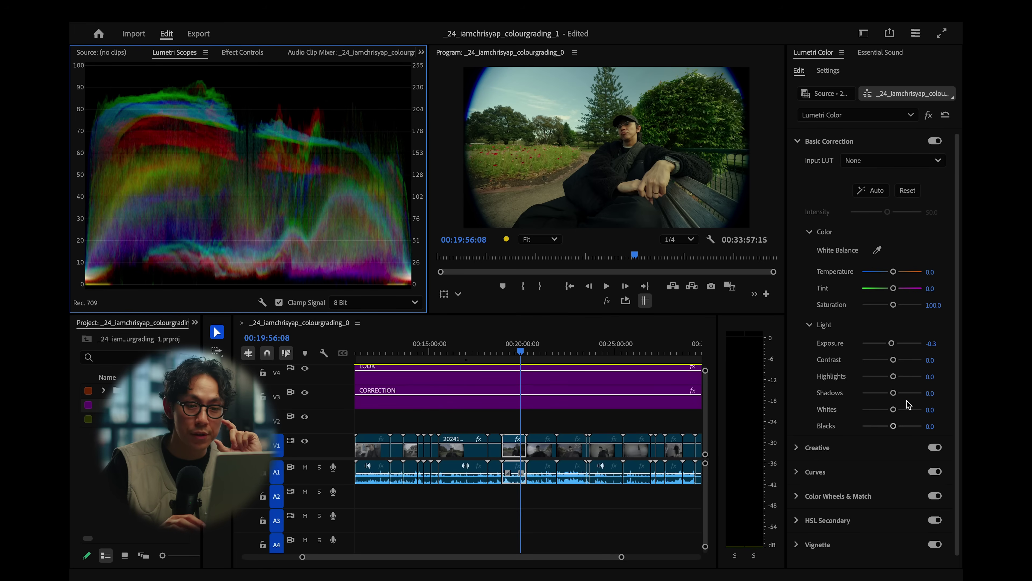
left_click(893, 408)
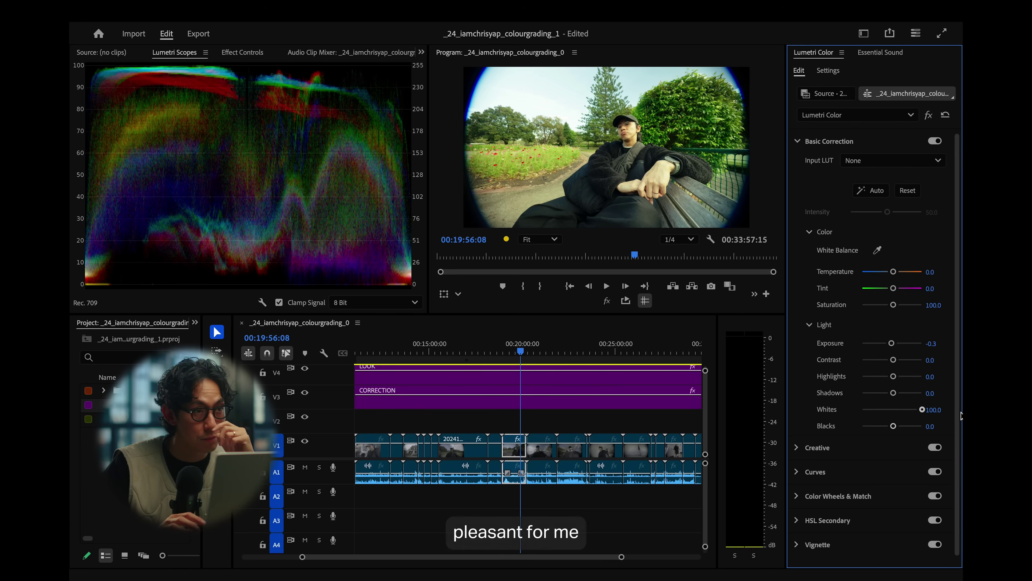
double_click(894, 409)
left_click_drag(894, 426, 831, 444)
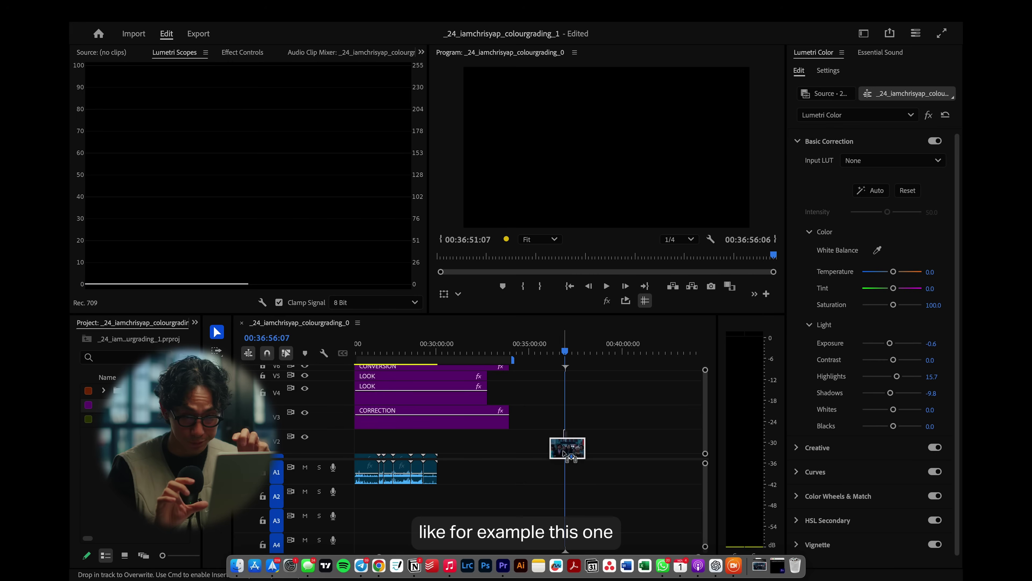
Step: Place the reference film still on V2 beyond the end of the edit, try its exposure at 1.8, and undo that change
left_click_drag(566, 453, 567, 449)
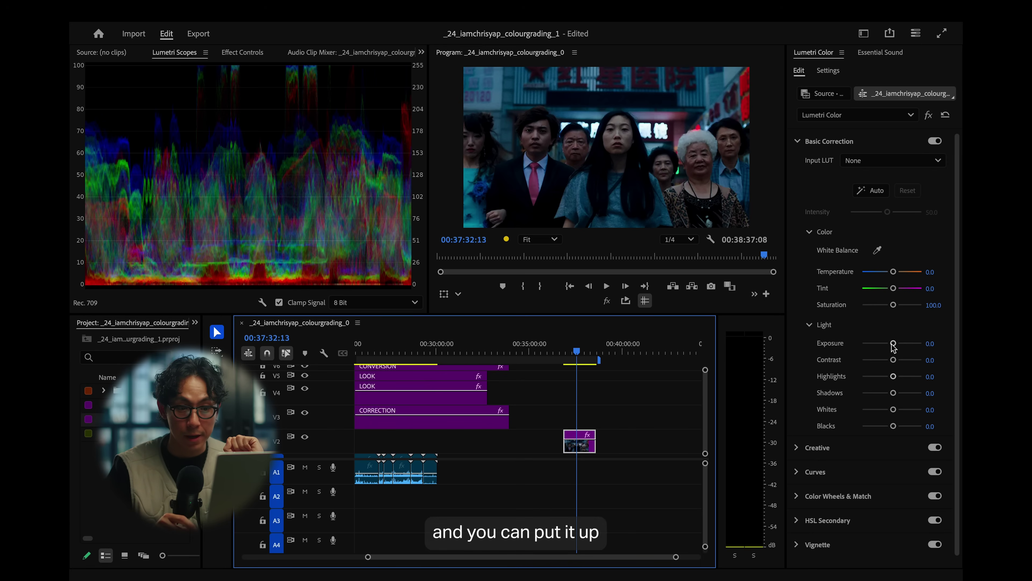
mouse_move(893, 346)
left_mouse_down()
mouse_move(912, 348)
mouse_move(903, 345)
left_mouse_up()
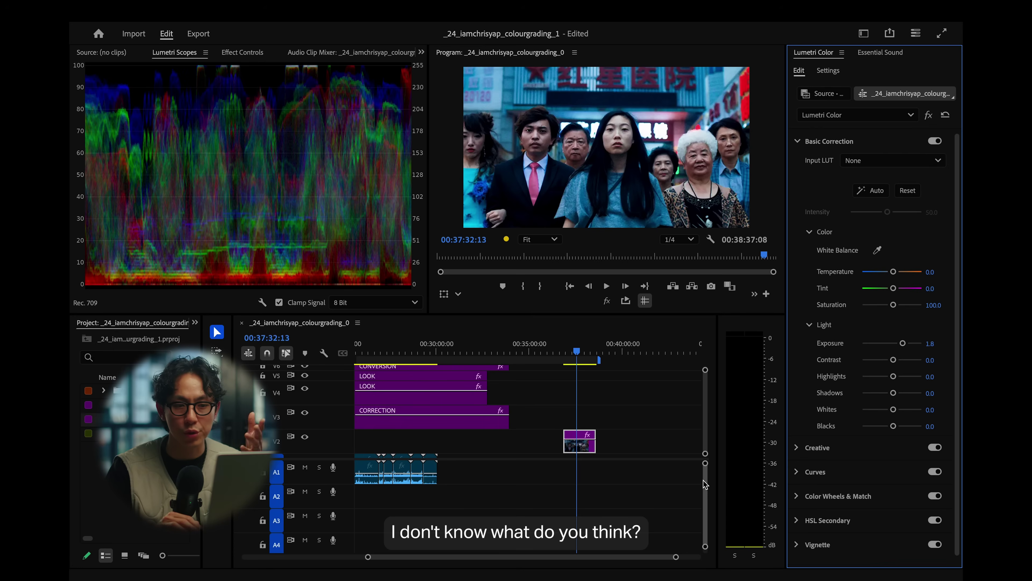
key("ctrl+z")
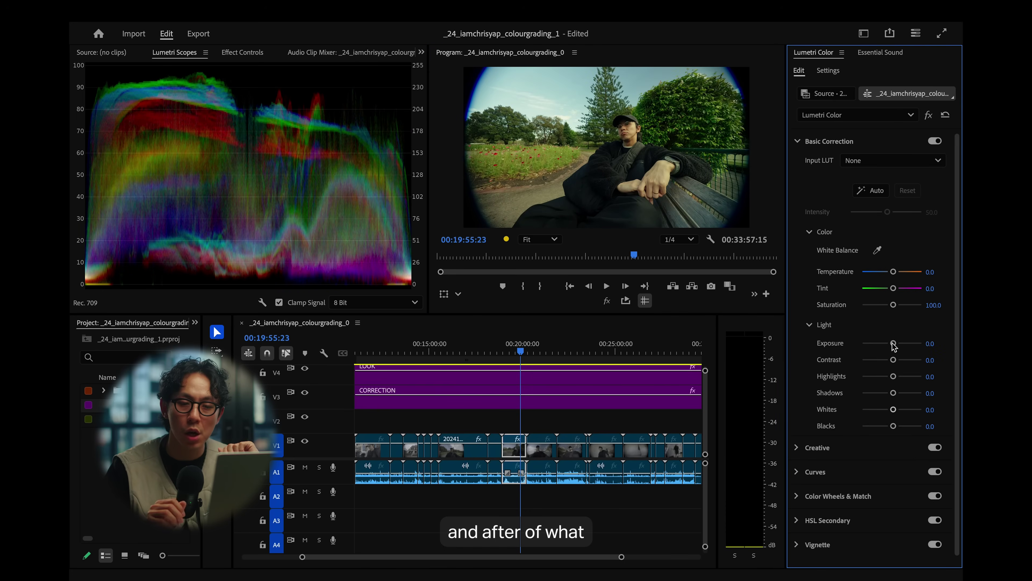
Step: Lower the exposure of the park bench clip at 00:19:55:23 to -0.6
left_click_drag(892, 343, 889, 344)
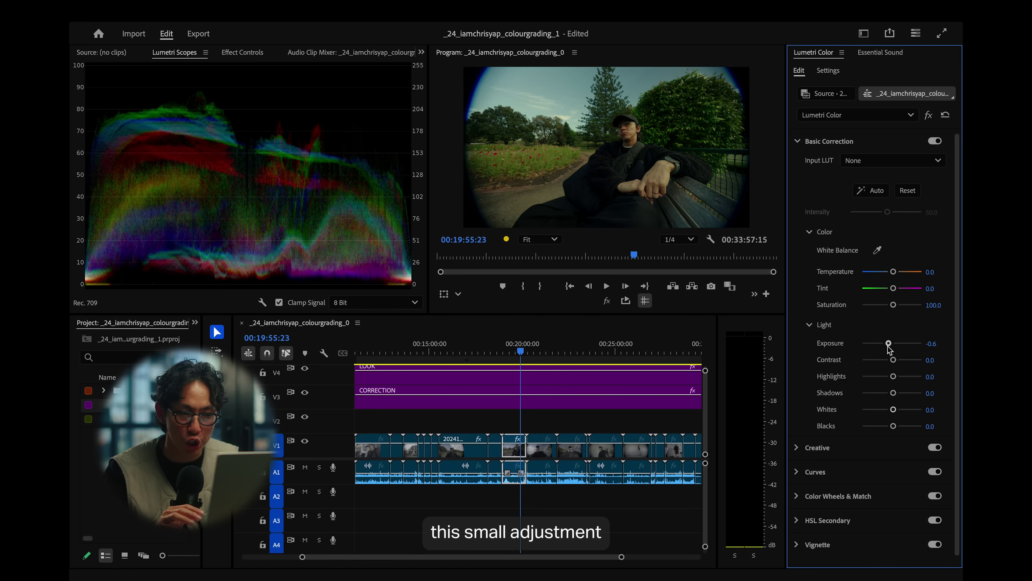
key("grave")
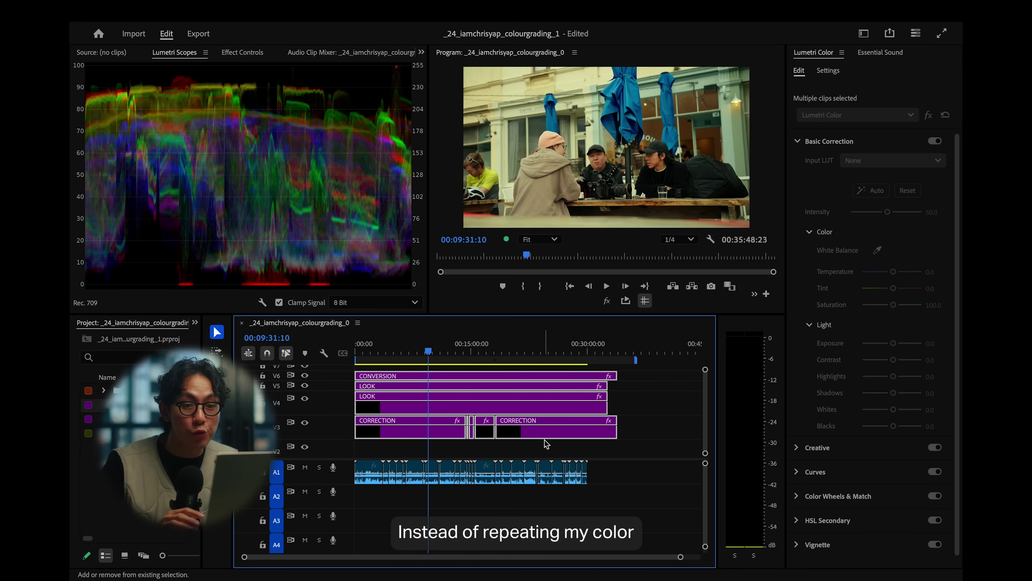
Step: Disable the existing conversion, look and correction layers, and apply the CY Easy - Warm 1 input LUT to the V8 adjustment layer
key("shift+e")
scroll(663, 408, "up", 2)
left_click(485, 381)
left_click(878, 161)
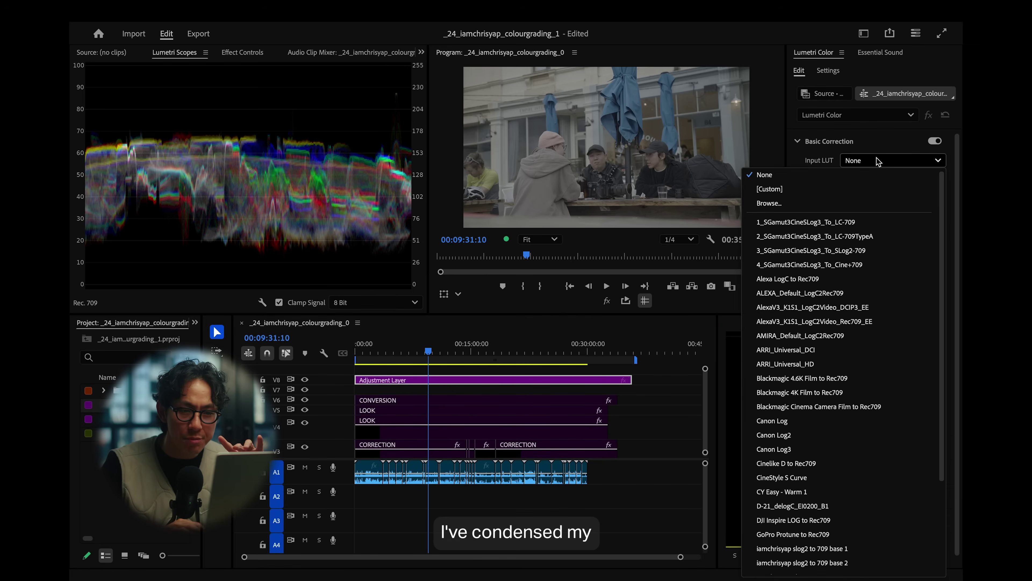
scroll(866, 362, "down", 2)
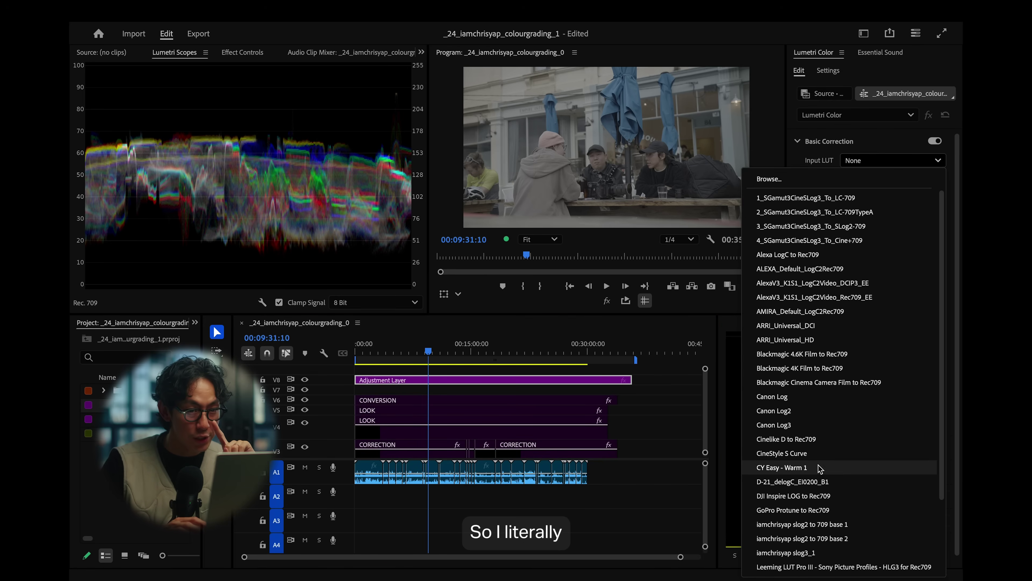
left_click(810, 471)
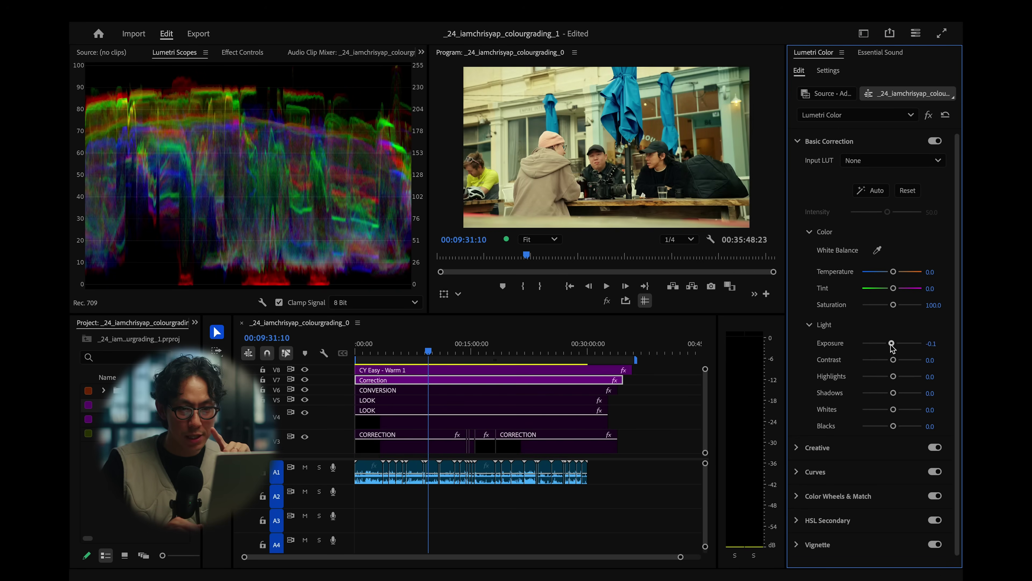
Step: Set the V7 Correction layer's tint to -1.0, contrast to -37.3, highlights to -41.2 and shadows to -21.6
mouse_move(893, 376)
left_mouse_down()
mouse_move(879, 383)
mouse_move(881, 359)
mouse_move(881, 377)
left_mouse_up()
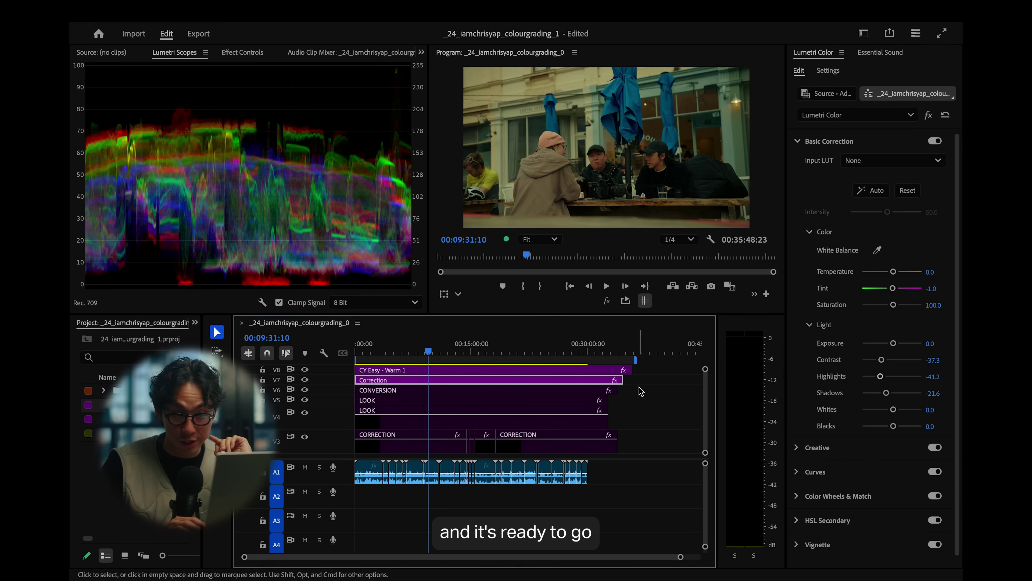
left_click(602, 369)
key("grave")
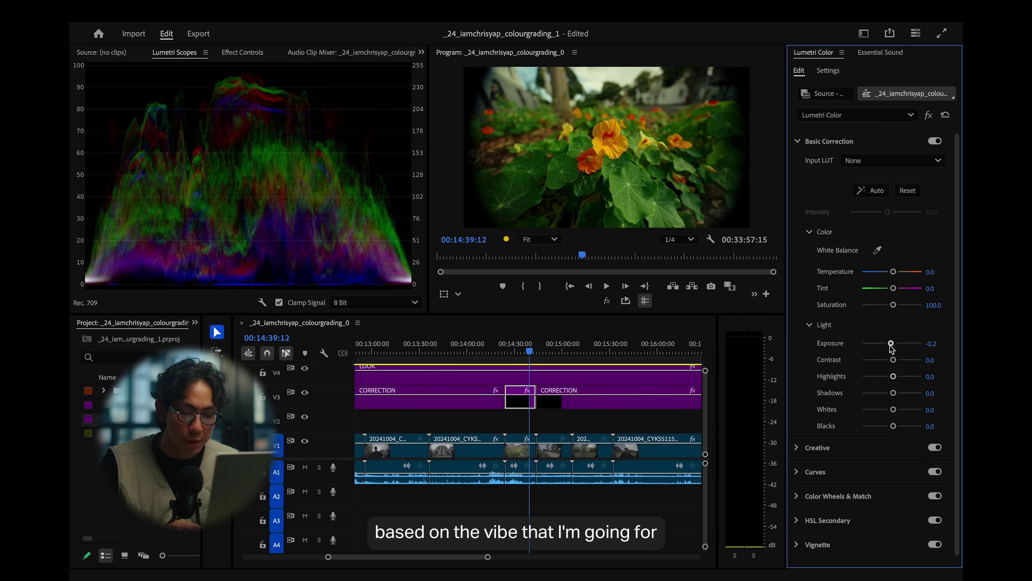
Step: Lower the exposure of the short correction segment over the orange flower clip to -0.4 and check the maximized image
left_click_drag(890, 344, 889, 344)
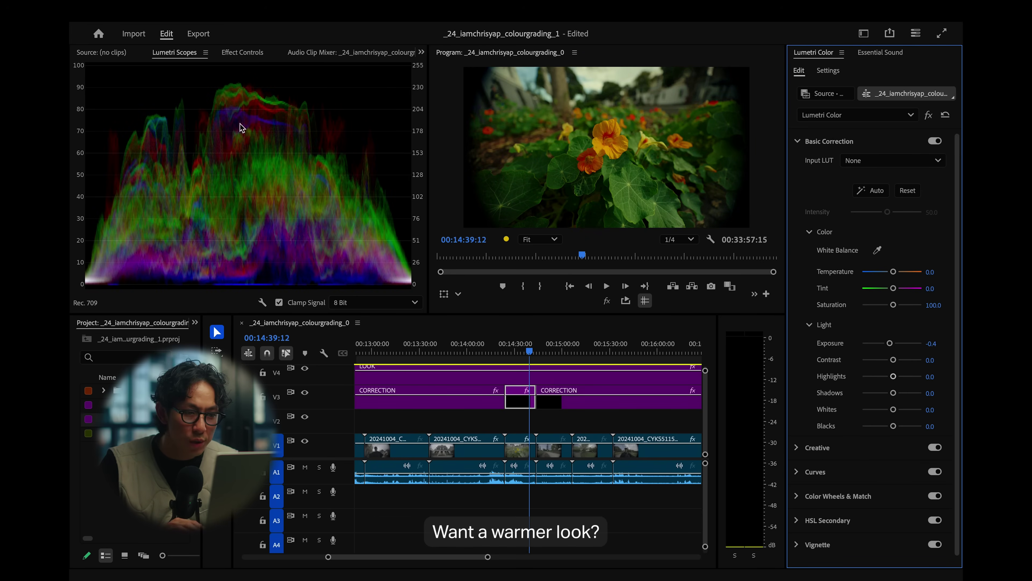
key("grave")
key("grave")
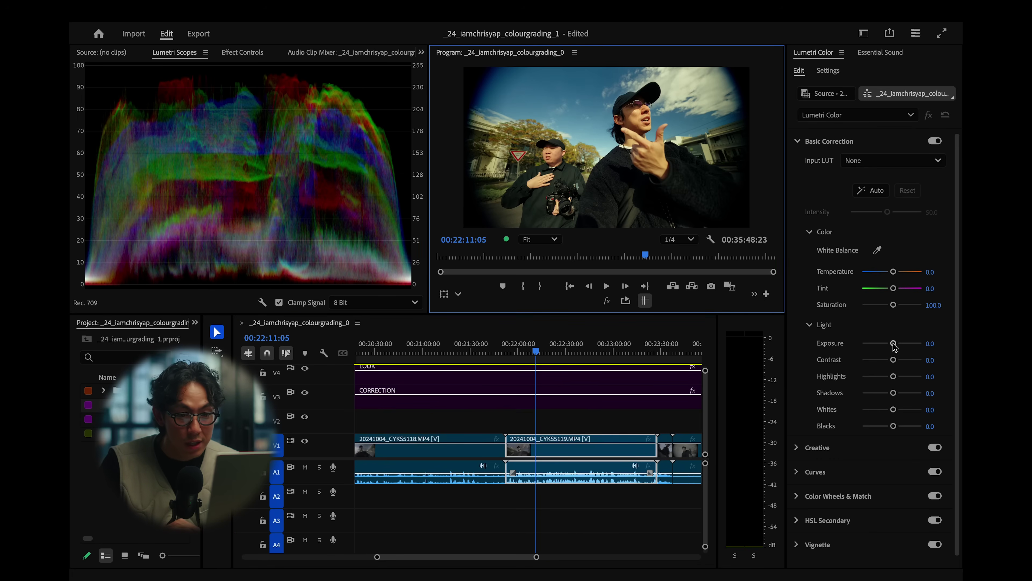
Step: Lower the exposure of clip 20241004_CYKS5119 to -0.6 and review the result up to 00:23:00:16
left_click_drag(893, 344, 888, 344)
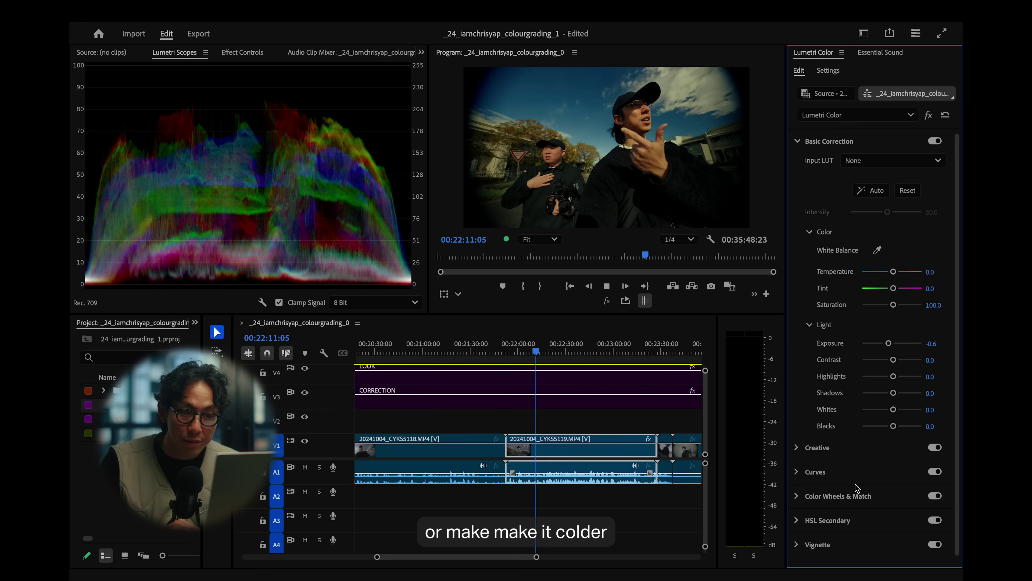
key("space")
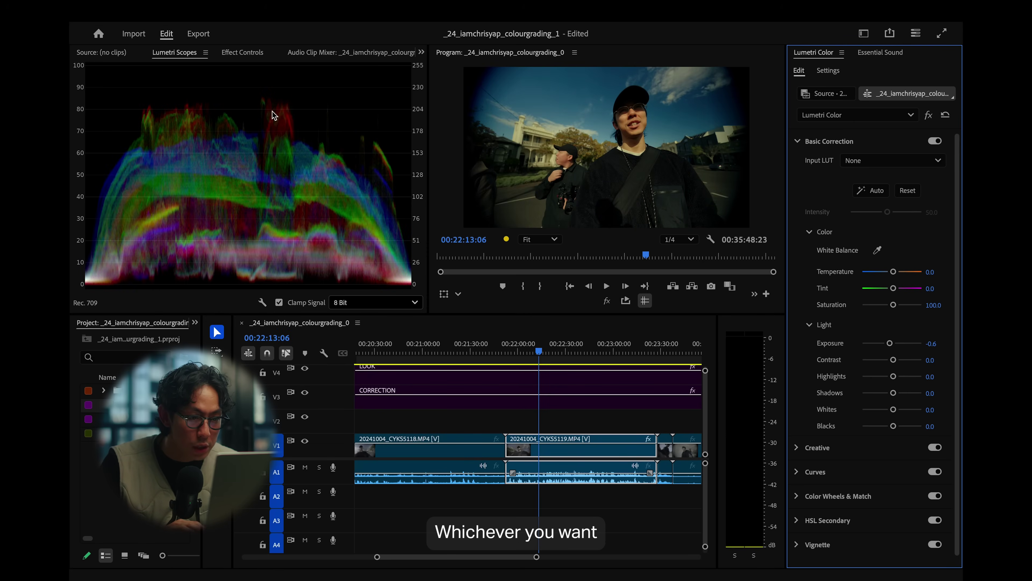
left_click(615, 349)
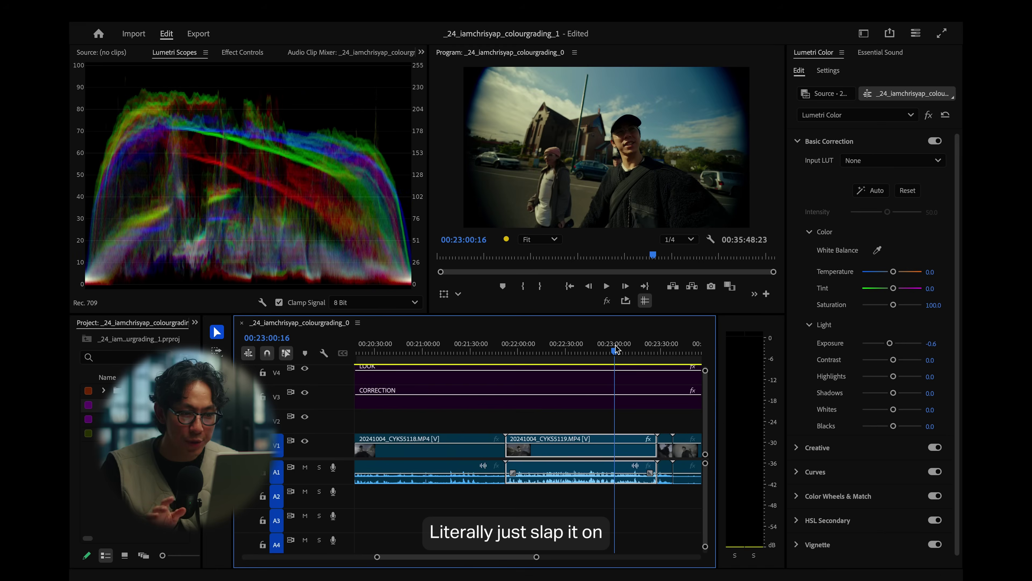
Step: Lower the highlights of clip 20241004_CYKS5120 at 00:23:33:09
scroll(651, 425, "down", 3)
left_click(560, 467)
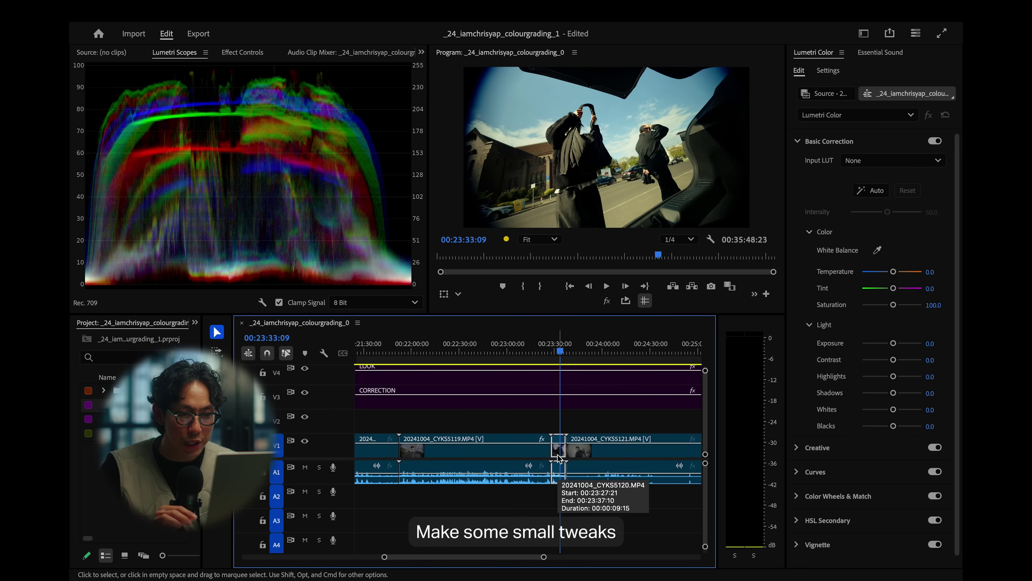
left_click_drag(894, 376, 865, 376)
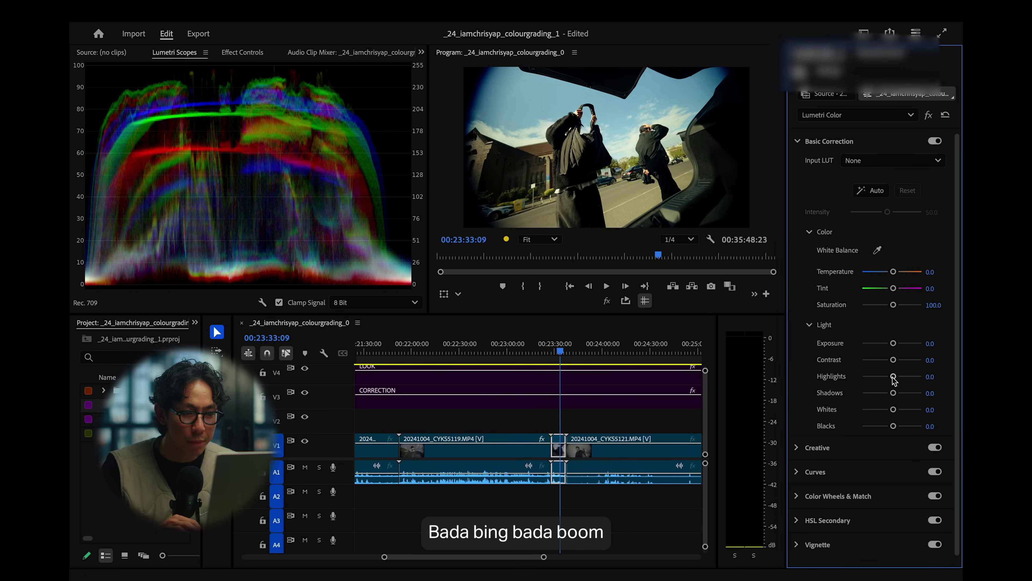